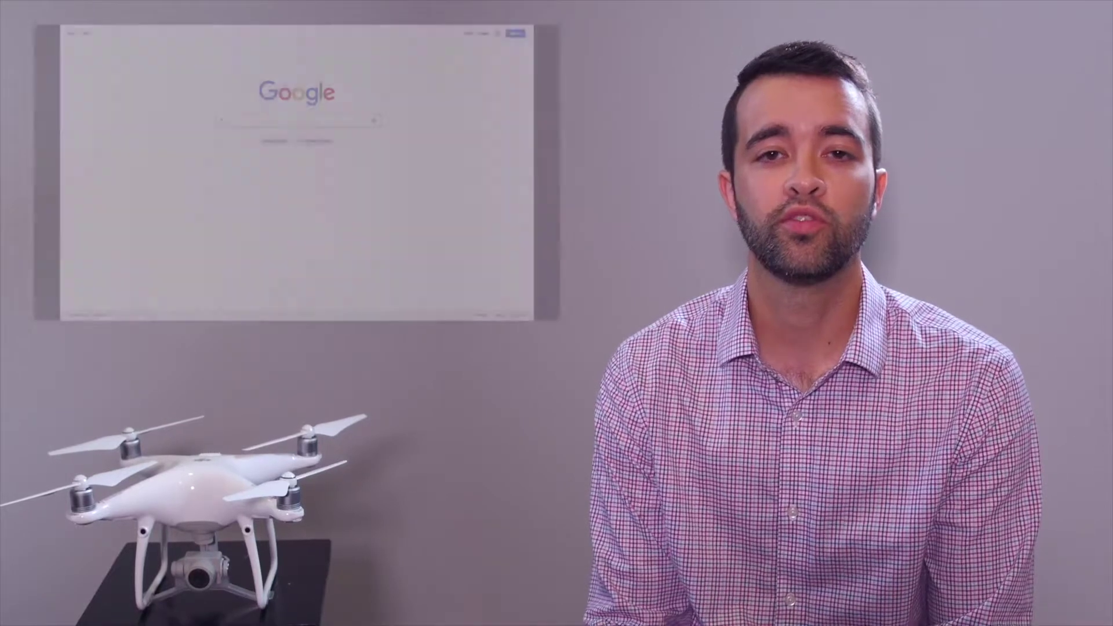
Step: Search Google for 'FAA Drone Zone'
{"action": "type", "text": "one Zone"}
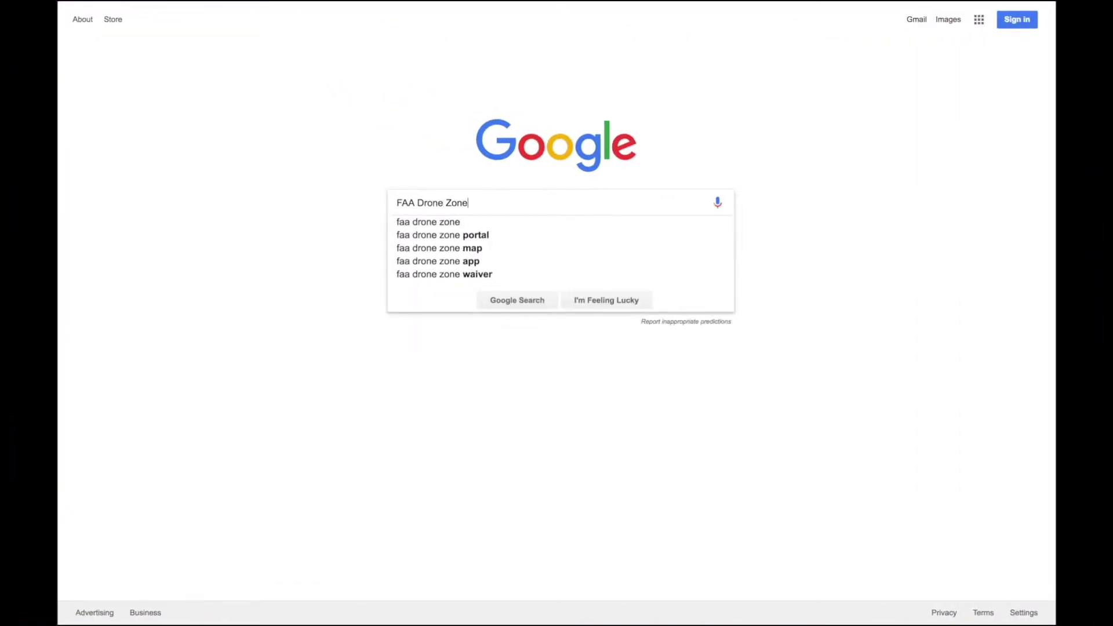
{"action": "key", "text": "Return"}
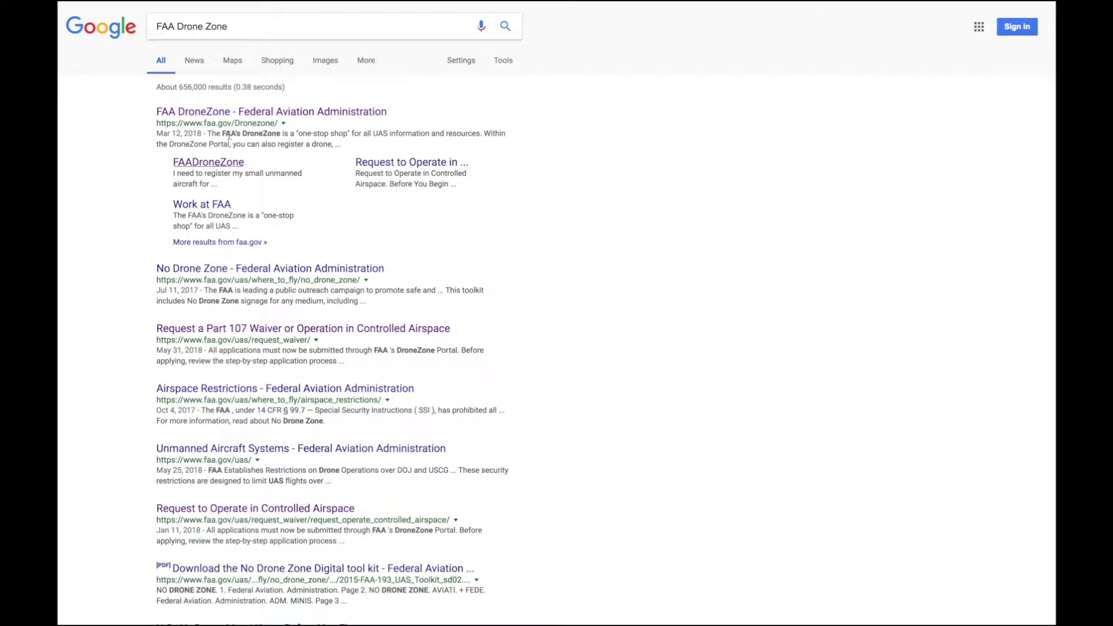
Step: Open the FAA DroneZone result on faa.gov and scroll down its page
{"action": "left_click", "coordinate": [277, 111]}
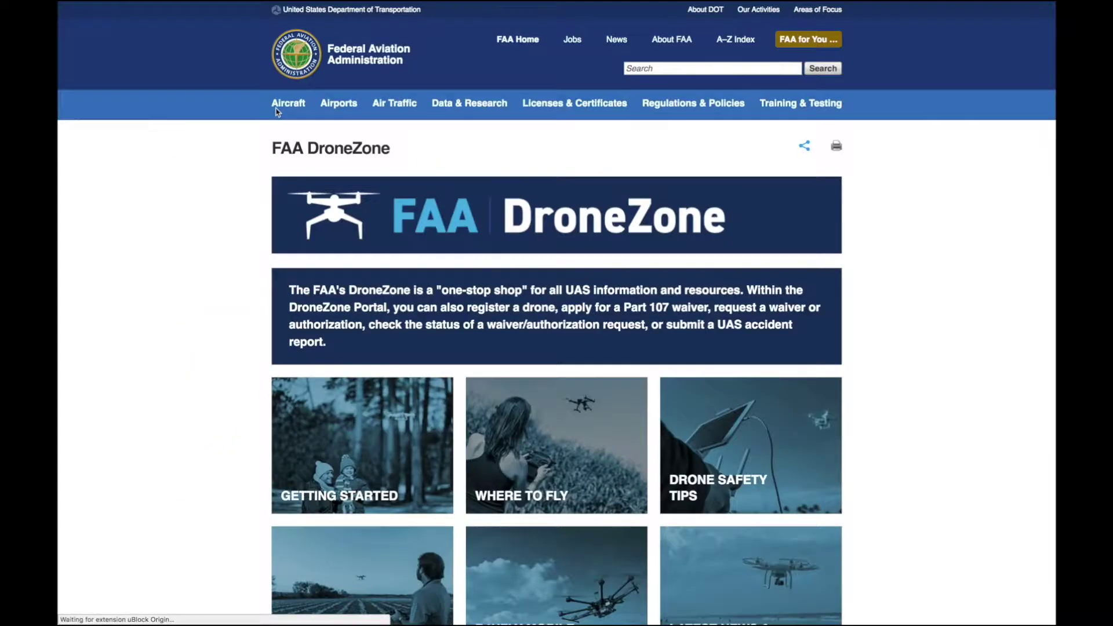
{"action": "scroll", "coordinate": [208, 260], "scroll_direction": "down", "scroll_amount": 1}
{"action": "scroll", "coordinate": [208, 260], "scroll_direction": "down", "scroll_amount": 5}
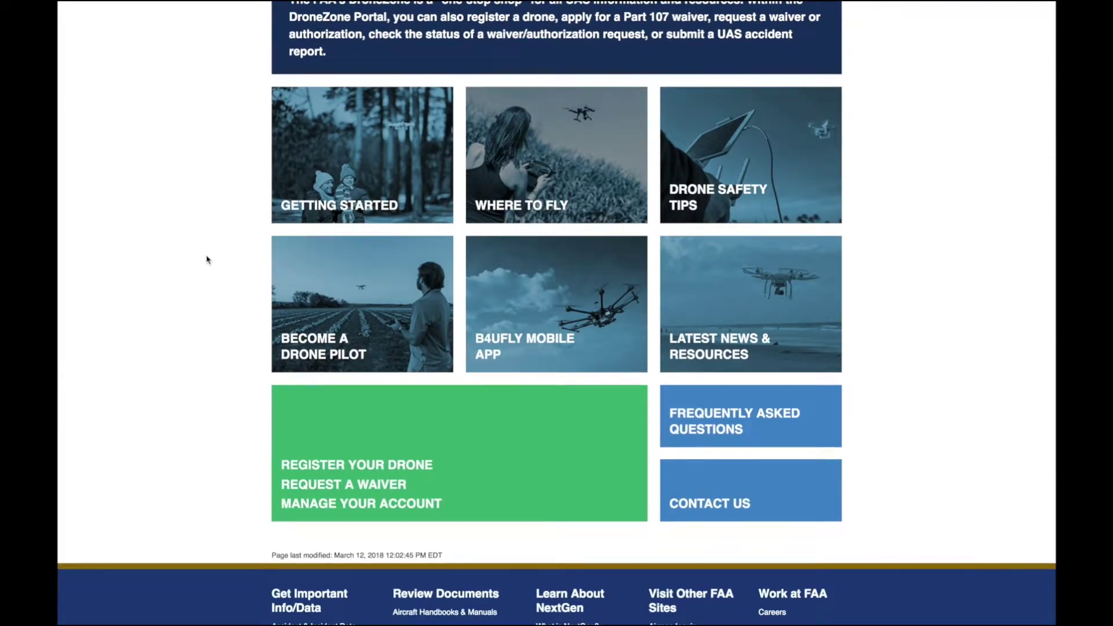
{"action": "scroll", "coordinate": [208, 259], "scroll_direction": "down", "scroll_amount": 5}
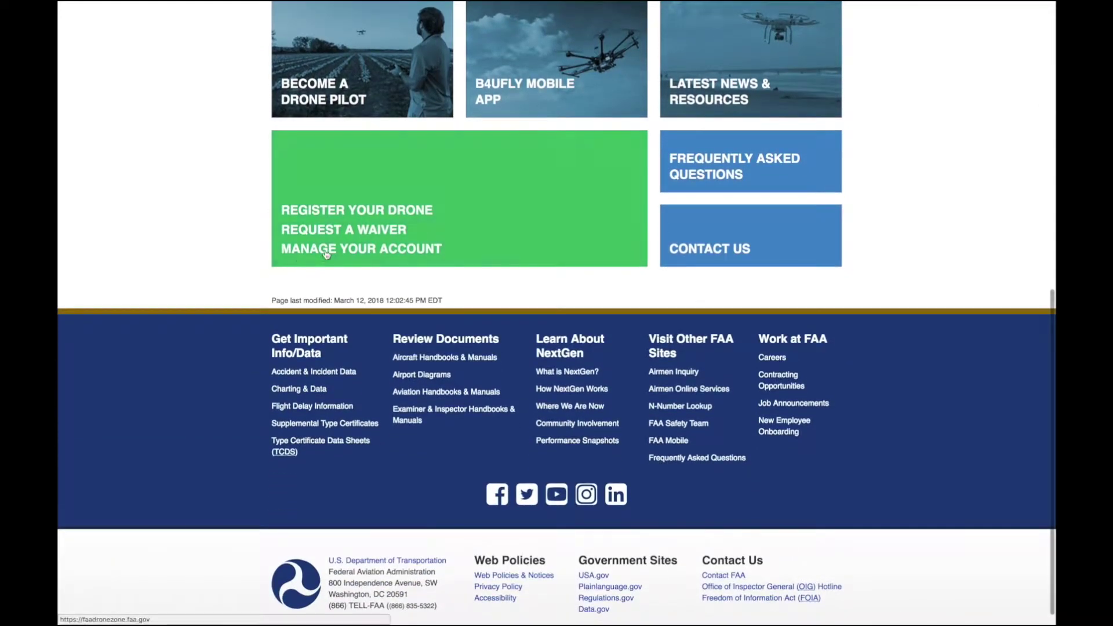
Step: Go to the DroneZone 'Manage Your Account' portal and scroll through its registration options
{"action": "left_click", "coordinate": [331, 251]}
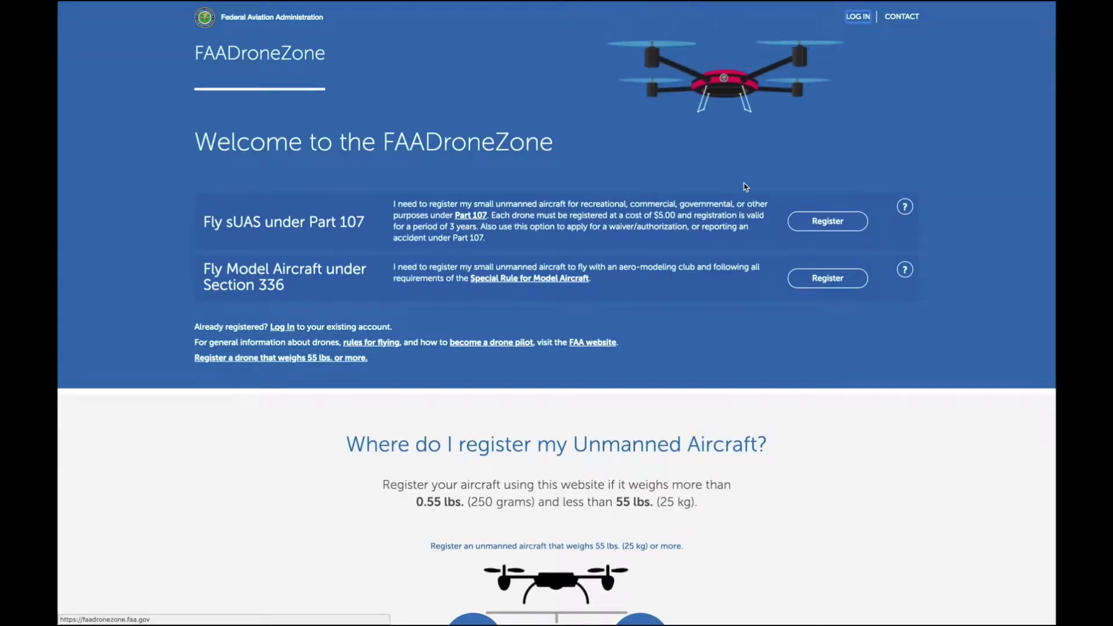
{"action": "scroll", "coordinate": [798, 447], "scroll_direction": "down", "scroll_amount": 3}
{"action": "scroll", "coordinate": [799, 446], "scroll_direction": "down", "scroll_amount": 10}
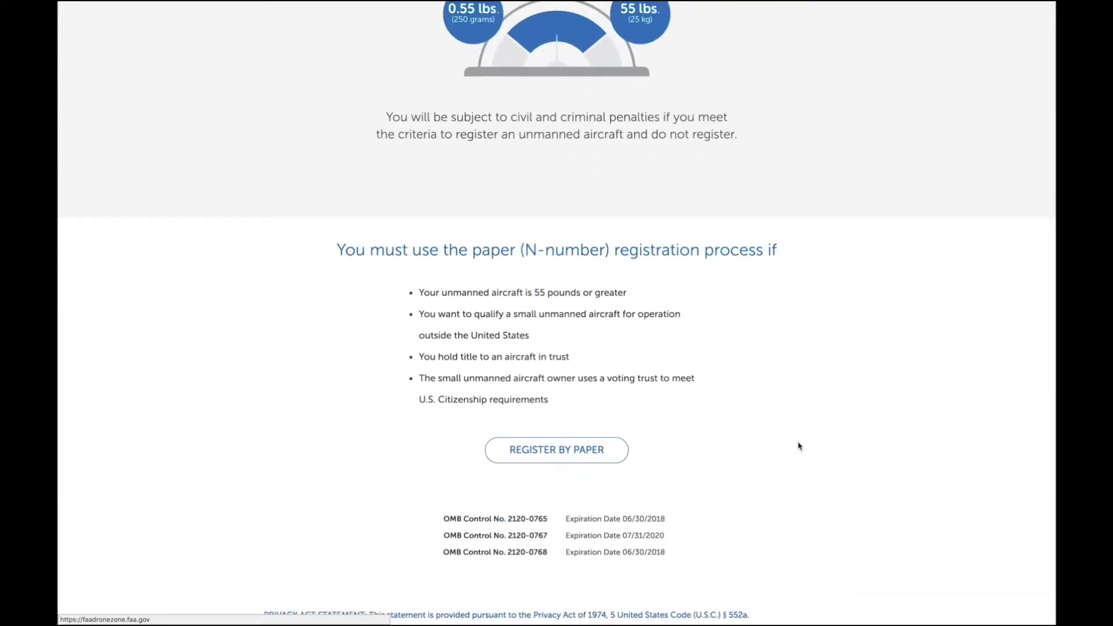
{"action": "scroll", "coordinate": [799, 446], "scroll_direction": "up", "scroll_amount": 9}
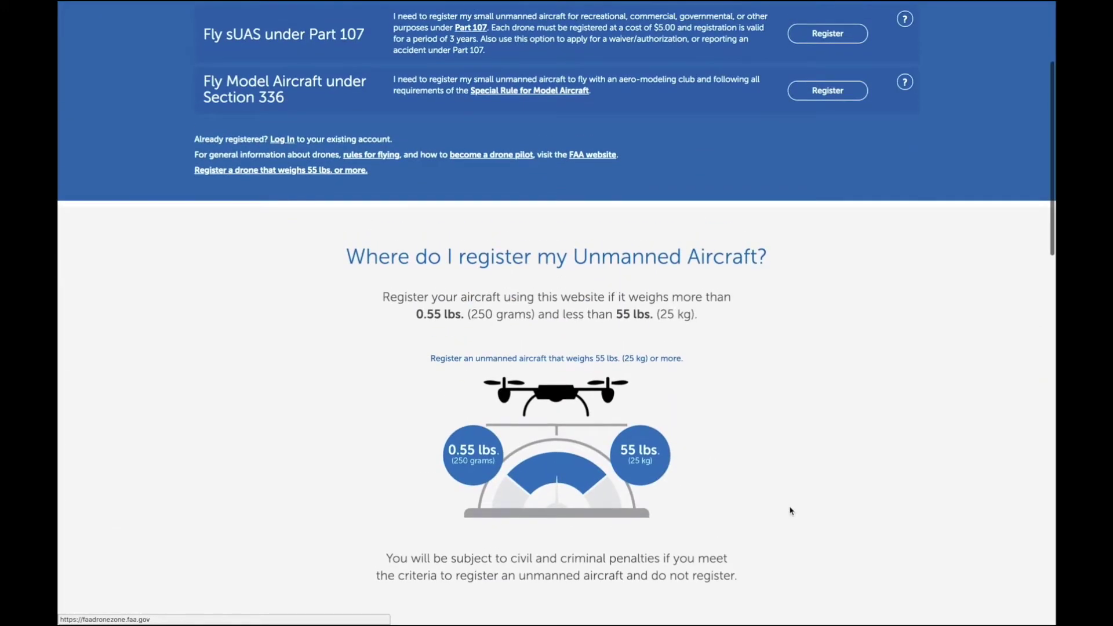
{"action": "scroll", "coordinate": [791, 510], "scroll_direction": "up", "scroll_amount": 4}
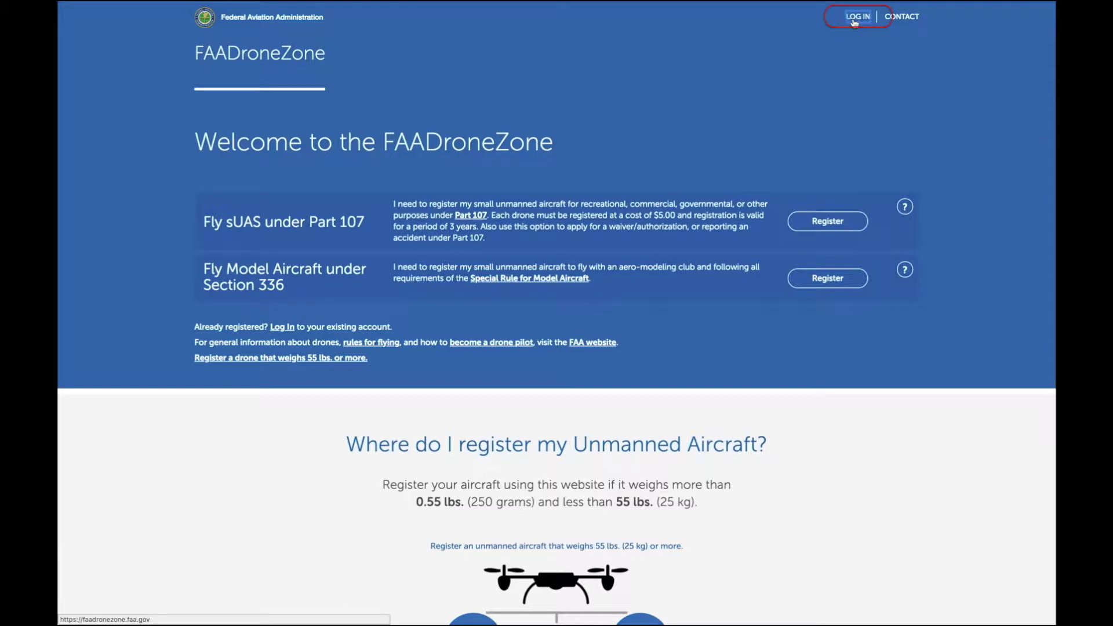
Step: Start logging in and agree to the System Use Notice
{"action": "left_click", "coordinate": [853, 17]}
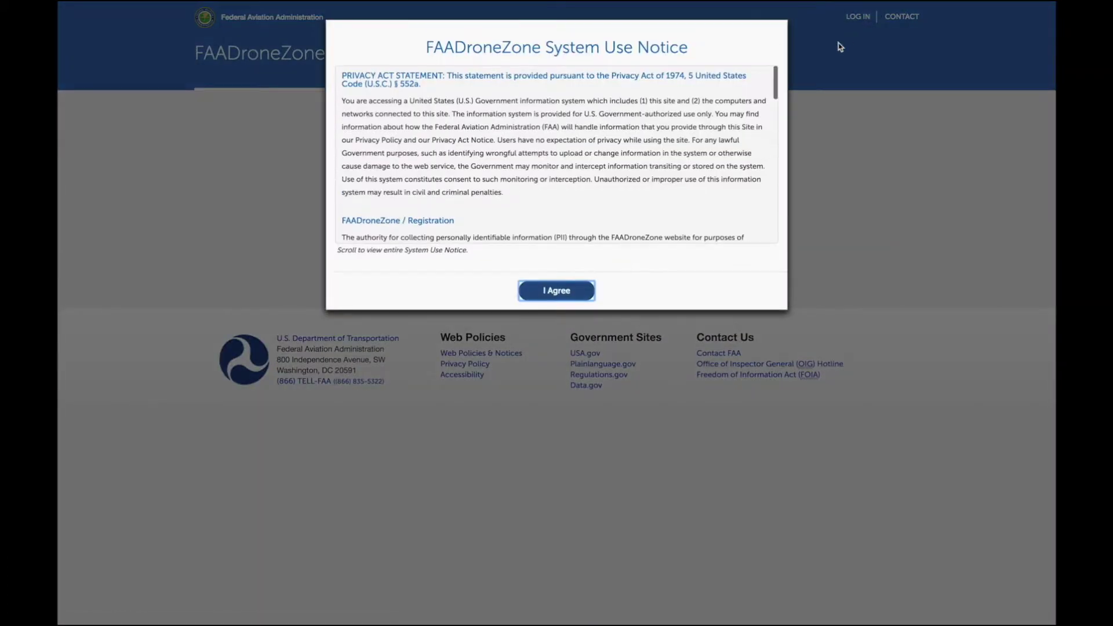
{"action": "scroll", "coordinate": [640, 197], "scroll_direction": "down", "scroll_amount": 10}
{"action": "left_click", "coordinate": [549, 296]}
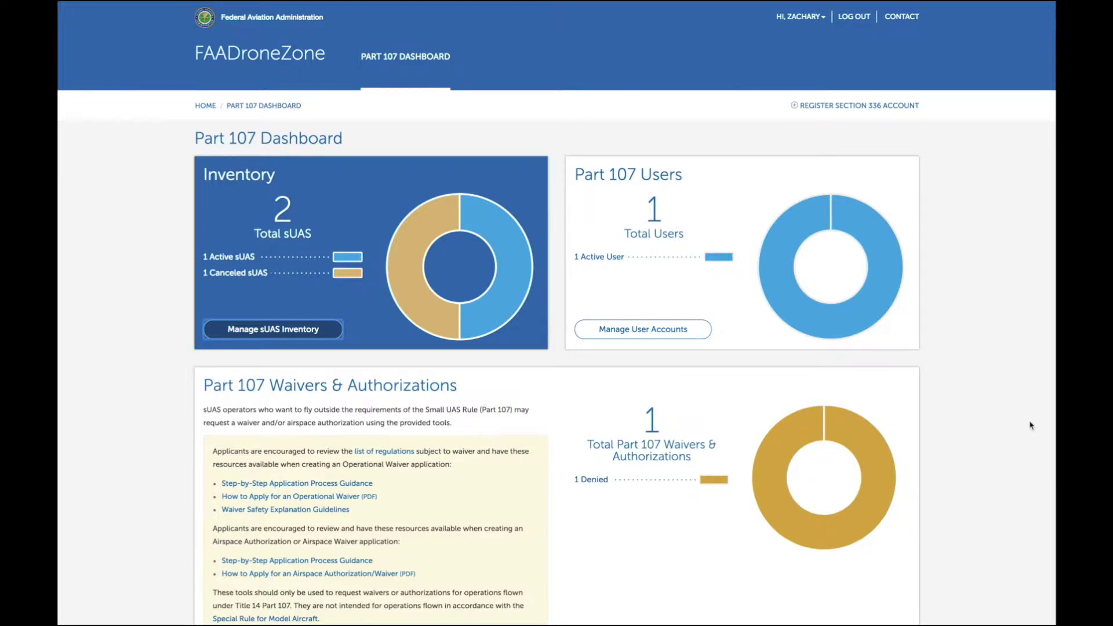
{"action": "scroll", "coordinate": [1031, 426], "scroll_direction": "down", "scroll_amount": 1}
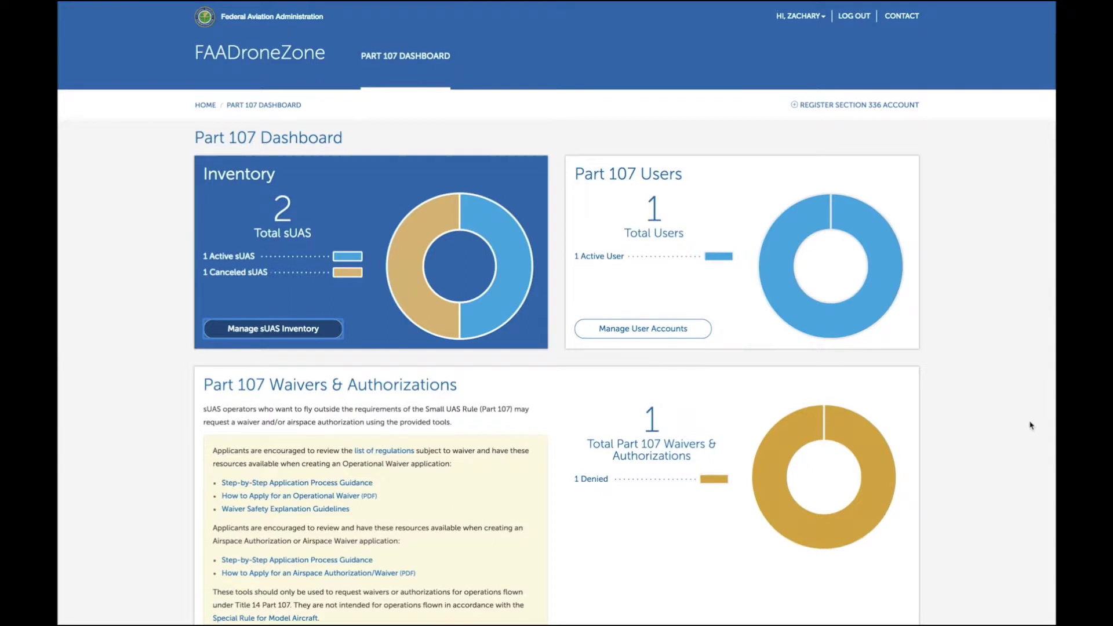
{"action": "scroll", "coordinate": [1030, 425], "scroll_direction": "down", "scroll_amount": 2}
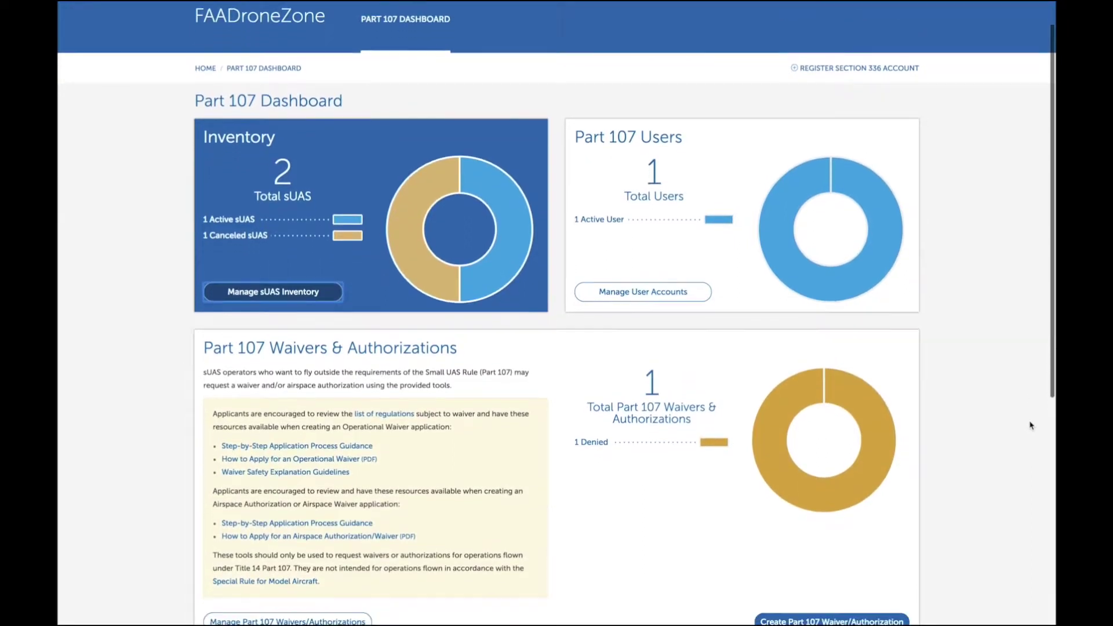
{"action": "scroll", "coordinate": [1030, 426], "scroll_direction": "down", "scroll_amount": 2}
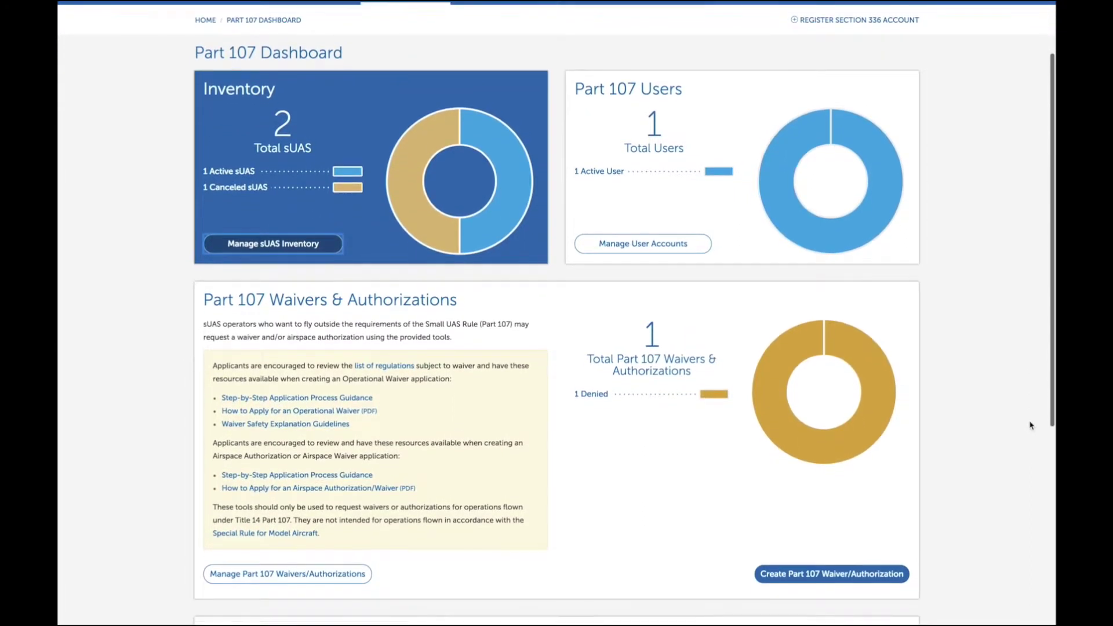
{"action": "scroll", "coordinate": [1030, 425], "scroll_direction": "down", "scroll_amount": 2}
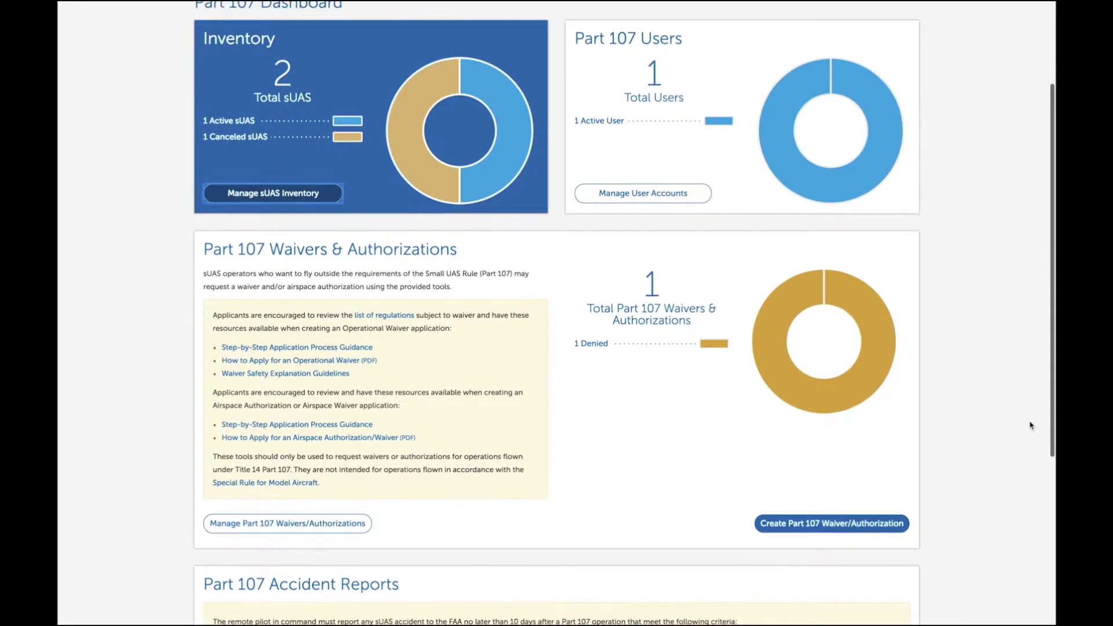
{"action": "scroll", "coordinate": [1031, 425], "scroll_direction": "down", "scroll_amount": 1}
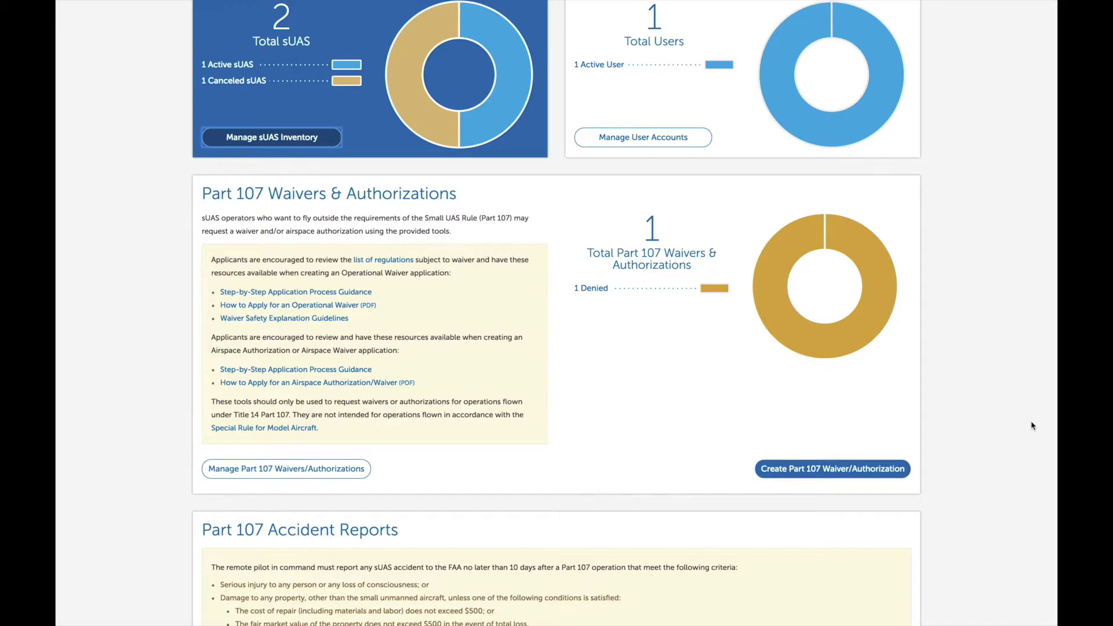
{"action": "scroll", "coordinate": [1030, 426], "scroll_direction": "down", "scroll_amount": 2}
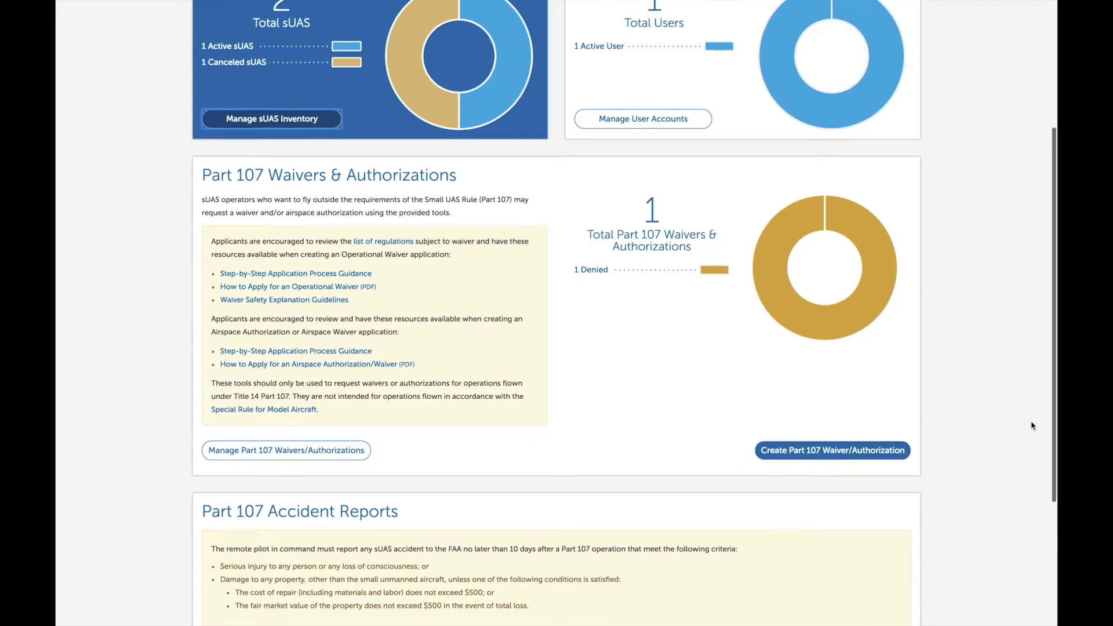
{"action": "scroll", "coordinate": [1031, 424], "scroll_direction": "down", "scroll_amount": 4}
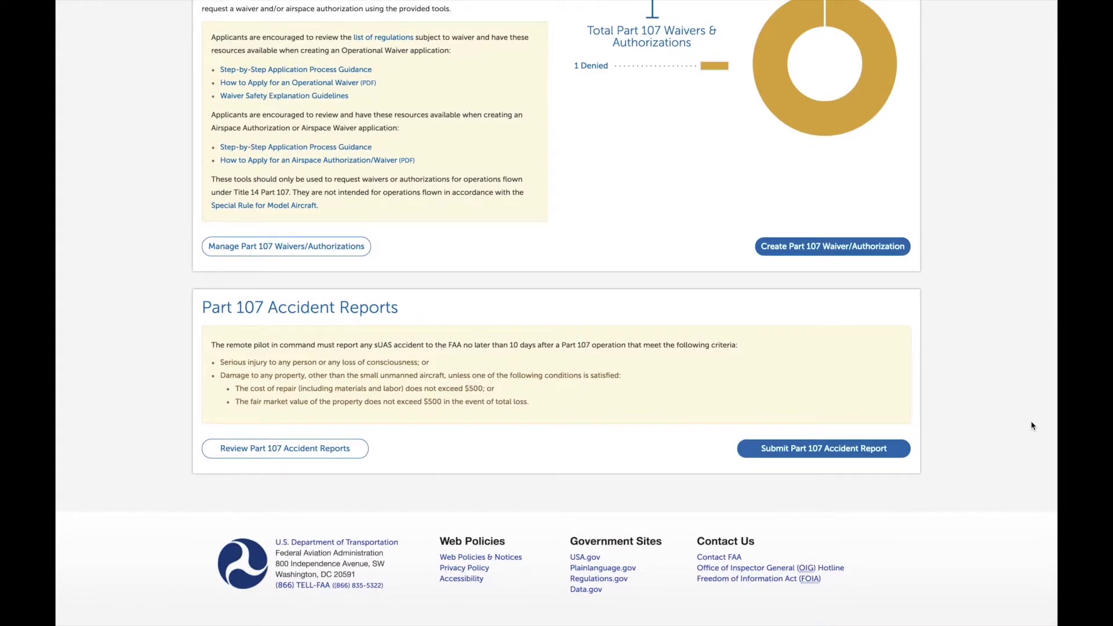
Step: Create a Part 107 application with Airspace Authorization as its type and start it
{"action": "left_click", "coordinate": [865, 247]}
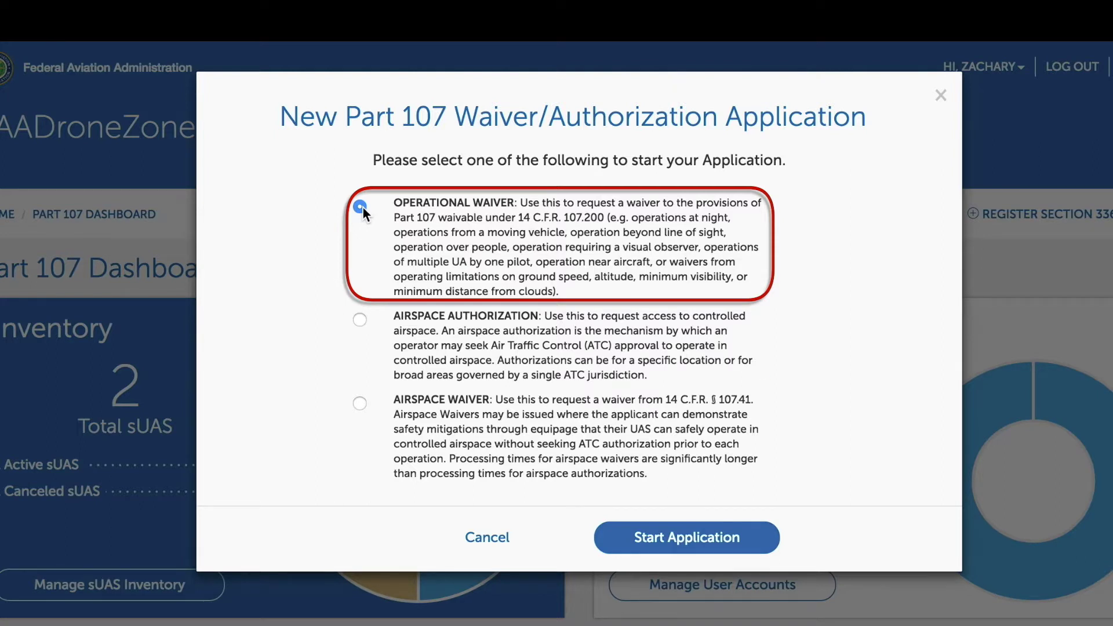
{"action": "left_click", "coordinate": [359, 319]}
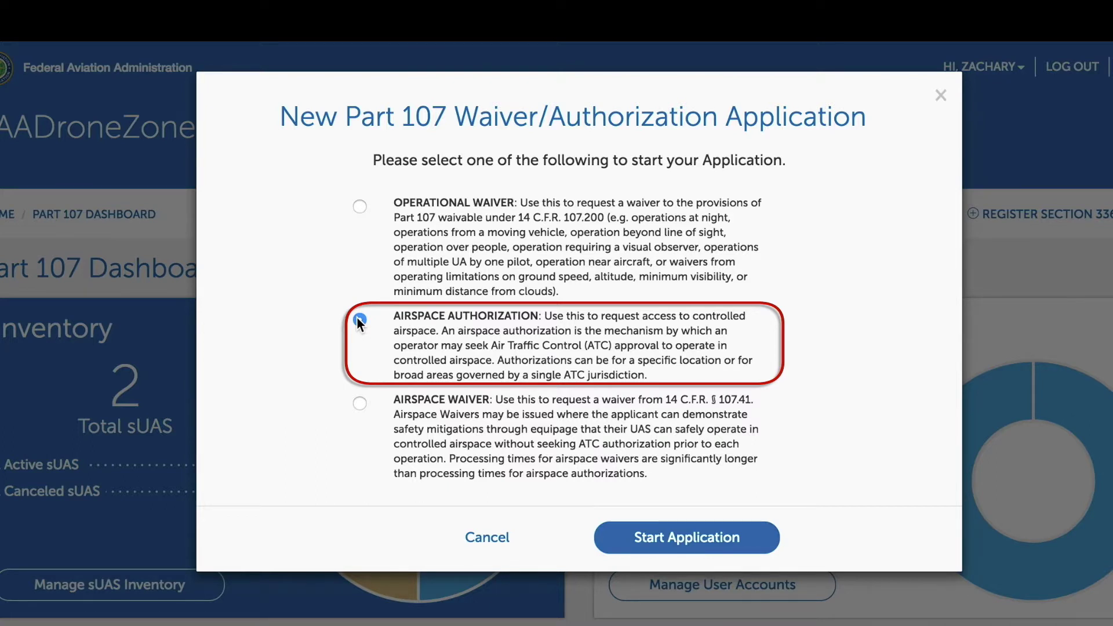
{"action": "left_click", "coordinate": [359, 404]}
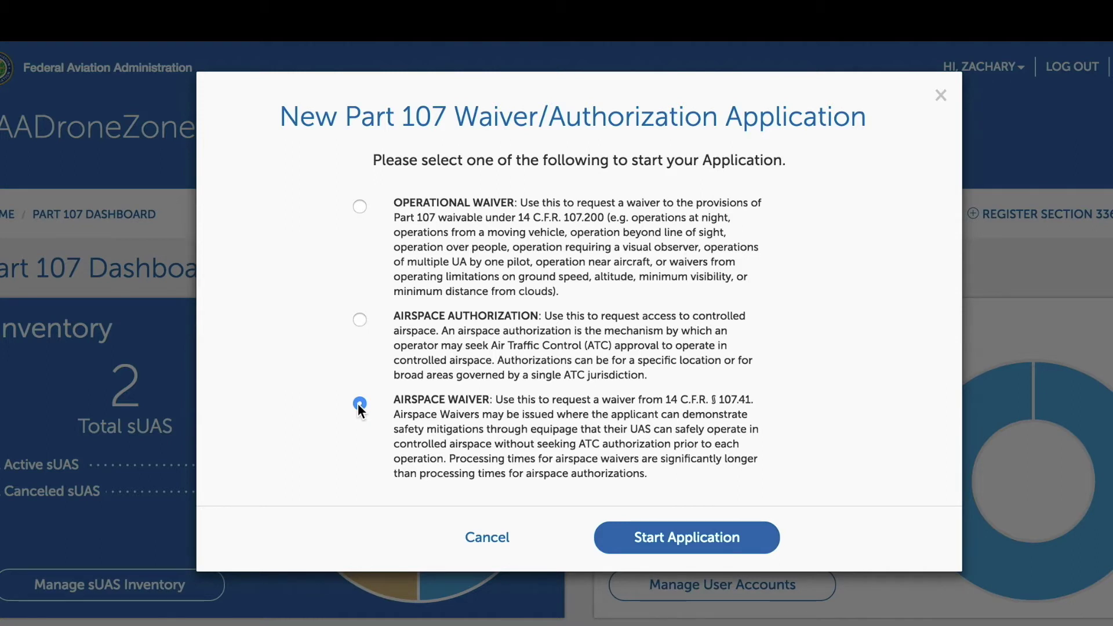
{"action": "left_click", "coordinate": [359, 319]}
{"action": "left_click", "coordinate": [629, 537]}
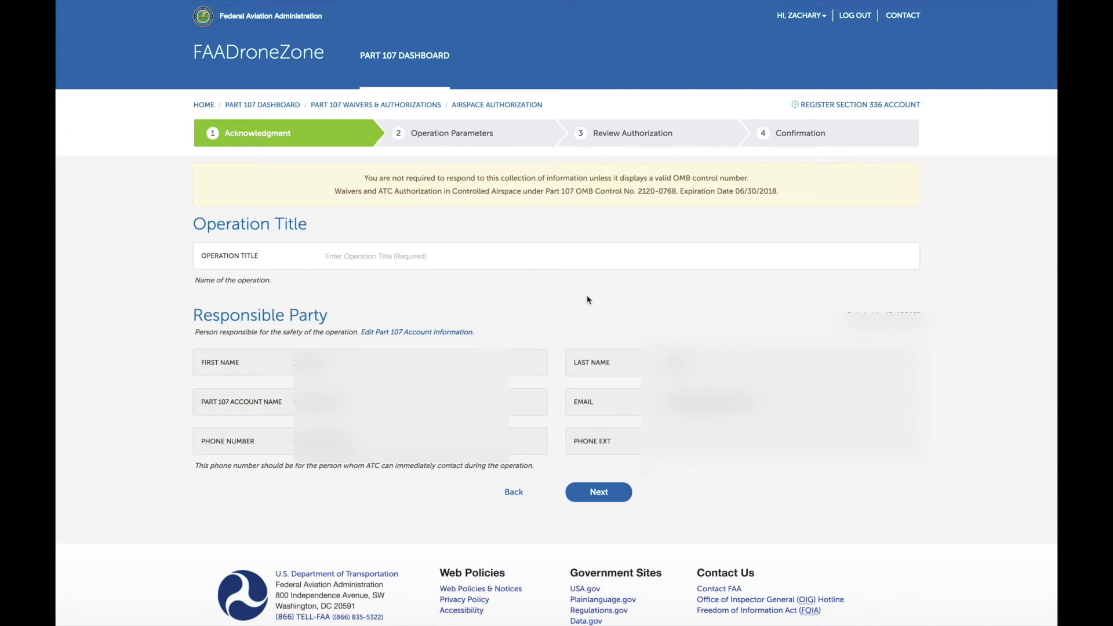
Step: Enter 'Test Authorization' as the Operation Title
{"action": "type", "text": "Test autoriz"}
{"action": "key", "text": "BackSpace"}
{"action": "key", "text": "BackSpace"}
{"action": "key", "text": "BackSpace"}
{"action": "key", "text": "BackSpace"}
{"action": "key", "text": "BackSpace"}
{"action": "key", "text": "BackSpace"}
{"action": "key", "text": "BackSpace"}
{"action": "type", "text": "Authorization"}
Step: Advance to the Operation Parameters step and scroll through the blank form
{"action": "left_click", "coordinate": [613, 502]}
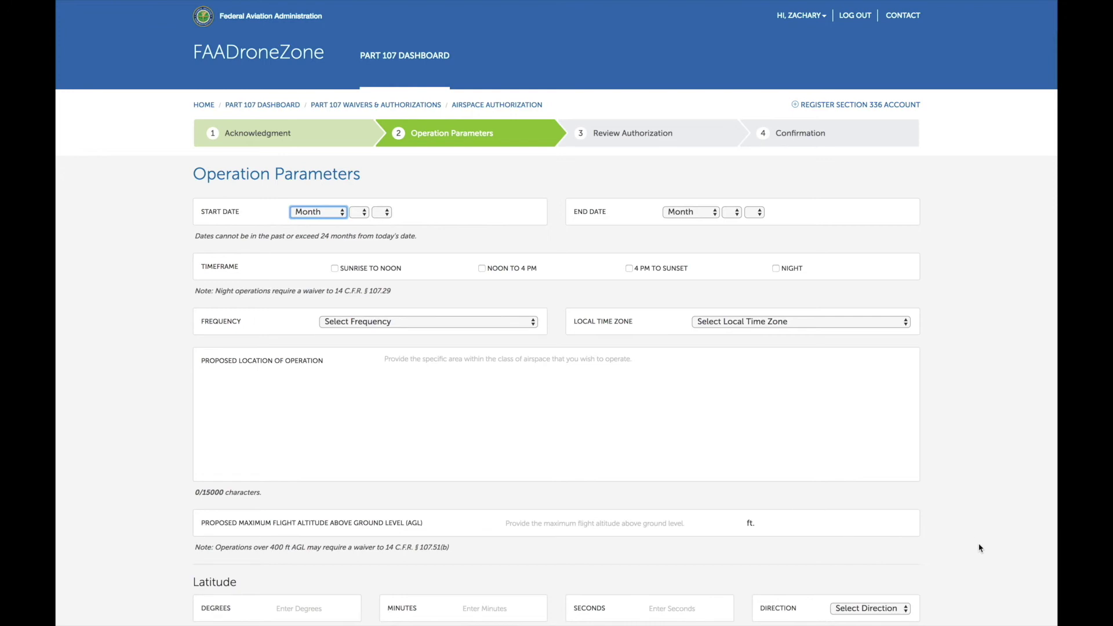
{"action": "scroll", "coordinate": [979, 548], "scroll_direction": "down", "scroll_amount": 5}
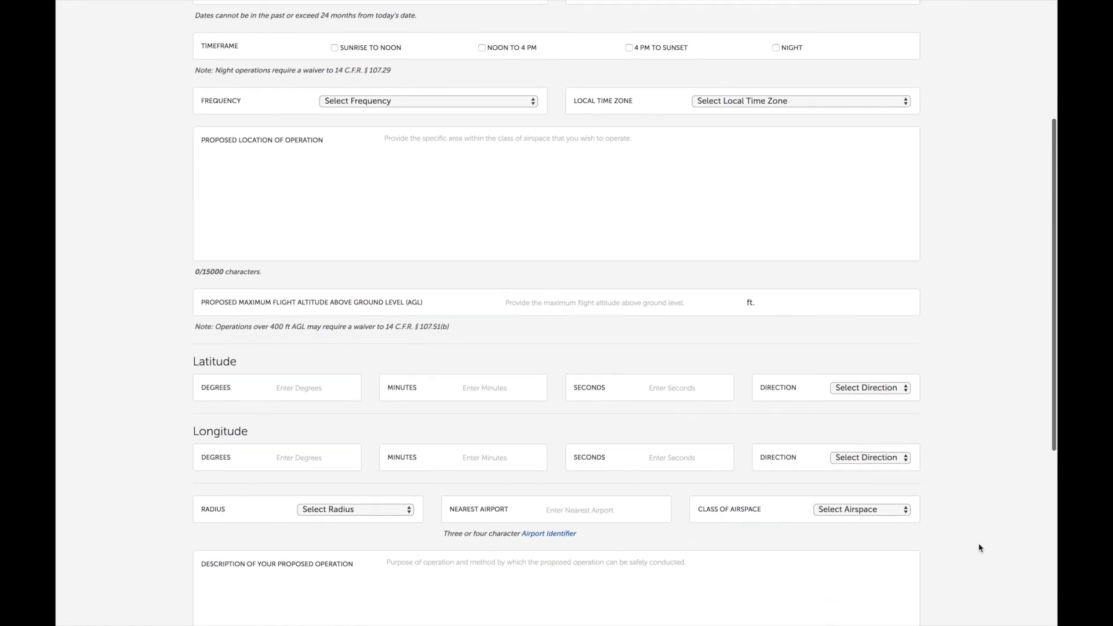
{"action": "scroll", "coordinate": [979, 548], "scroll_direction": "down", "scroll_amount": 3}
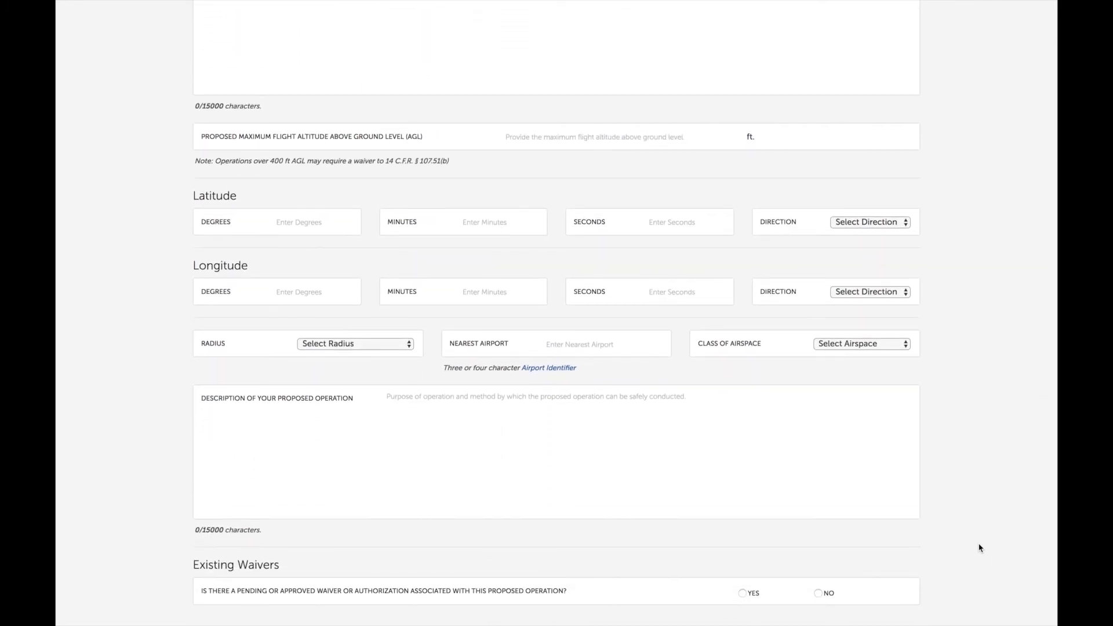
{"action": "scroll", "coordinate": [979, 547], "scroll_direction": "down", "scroll_amount": 2}
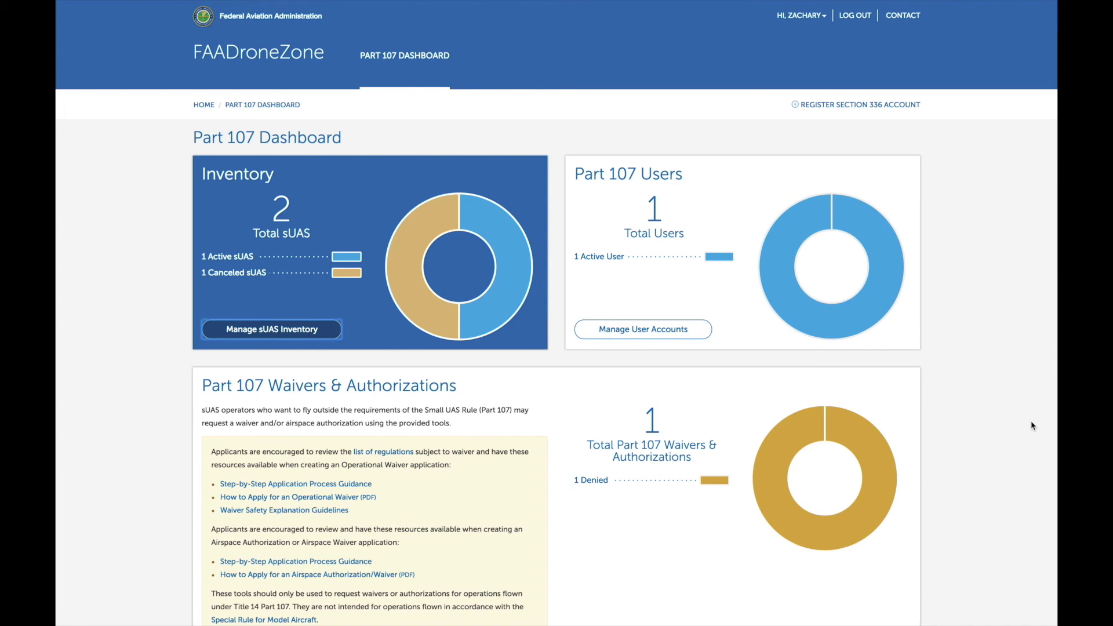
{"action": "scroll", "coordinate": [1031, 426], "scroll_direction": "down", "scroll_amount": 3}
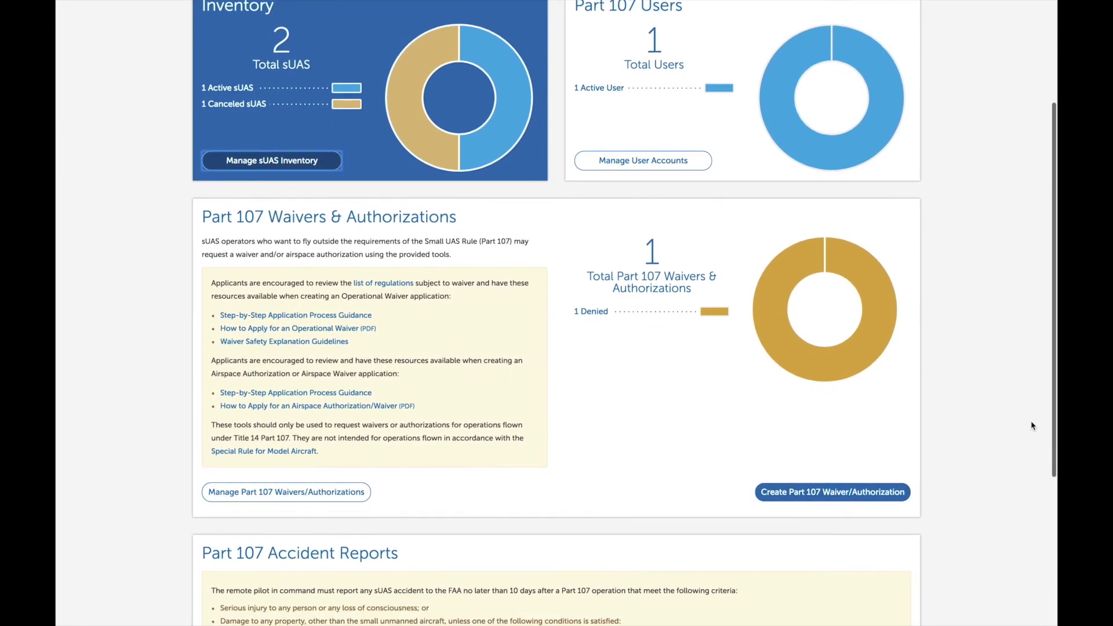